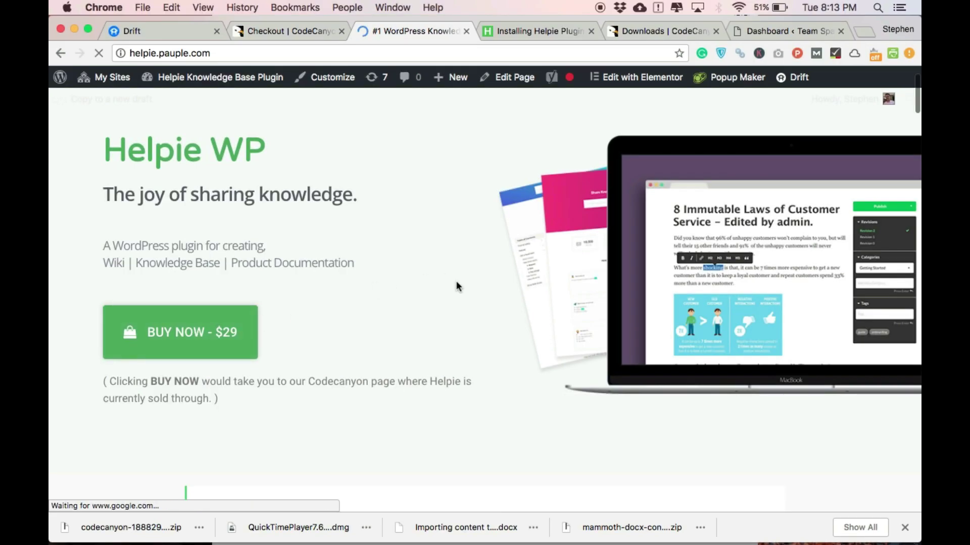
# Browse the helpie.pauple.com home page, then start the Helpie purchase with BUY NOW - $29.
pyautogui.scroll(-15, 457, 283)
pyautogui.scroll(-10, 458, 287)
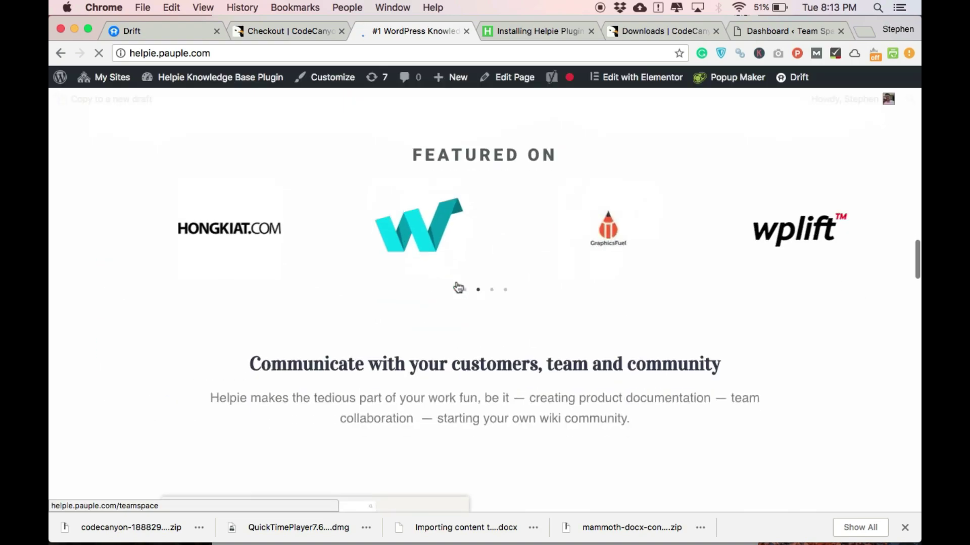
pyautogui.scroll(3, 457, 286)
pyautogui.scroll(10, 457, 286)
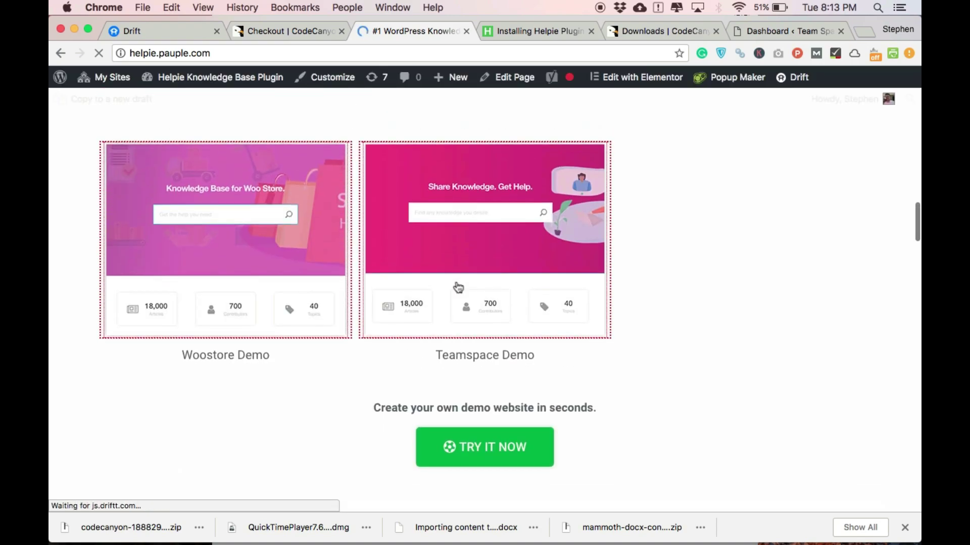
pyautogui.scroll(8, 456, 287)
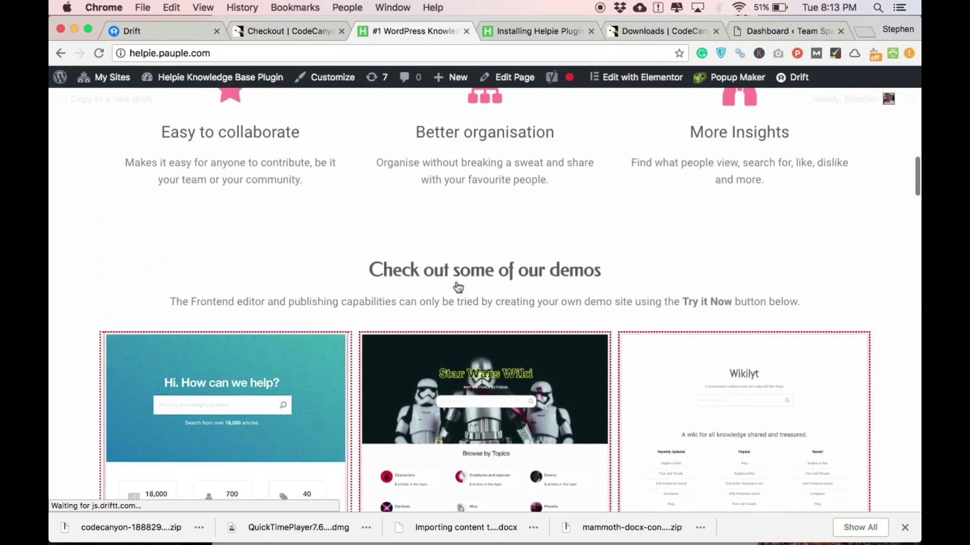
pyautogui.scroll(10, 456, 287)
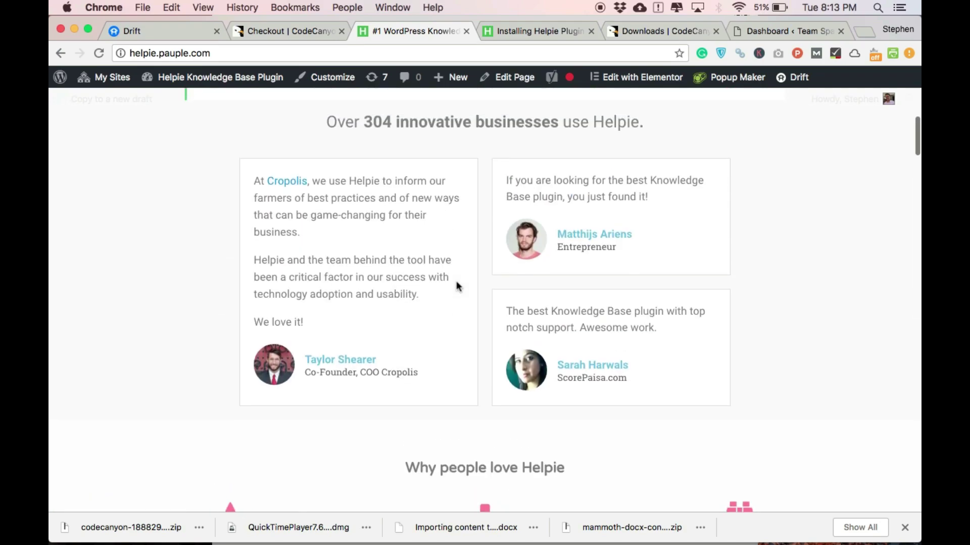
pyautogui.scroll(4, 456, 286)
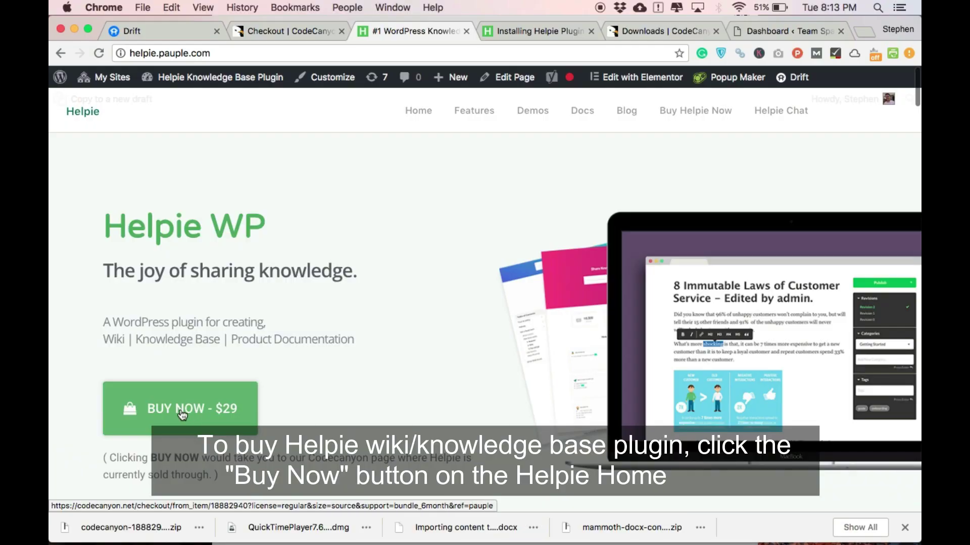
pyautogui.click(182, 415)
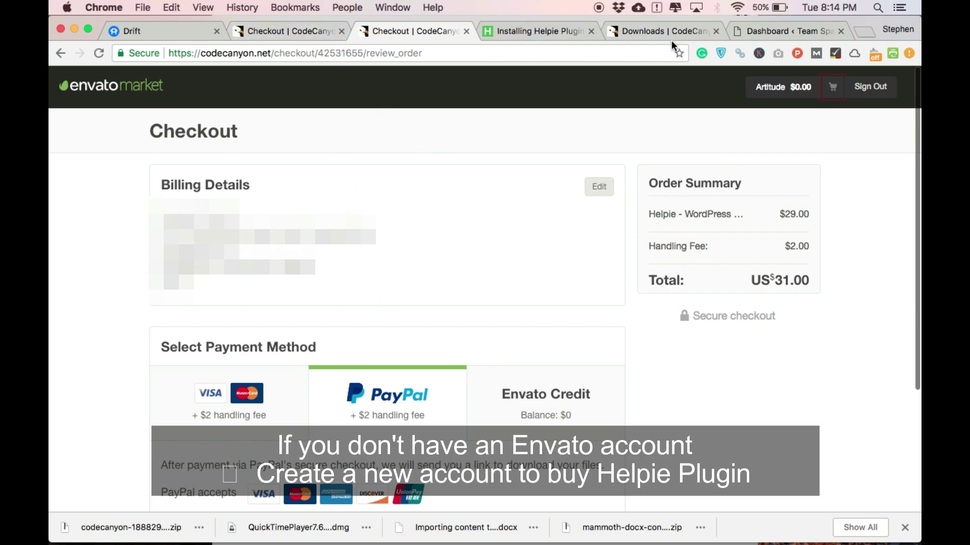
# Go to the purchased Downloads list from the CodeCanyon account balance menu.
pyautogui.moveTo(768, 98)
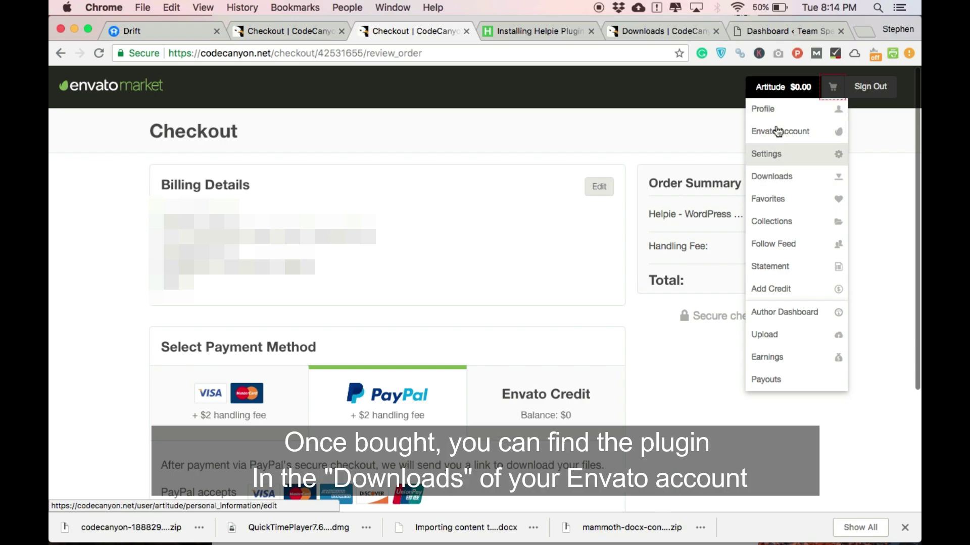
pyautogui.click(780, 178)
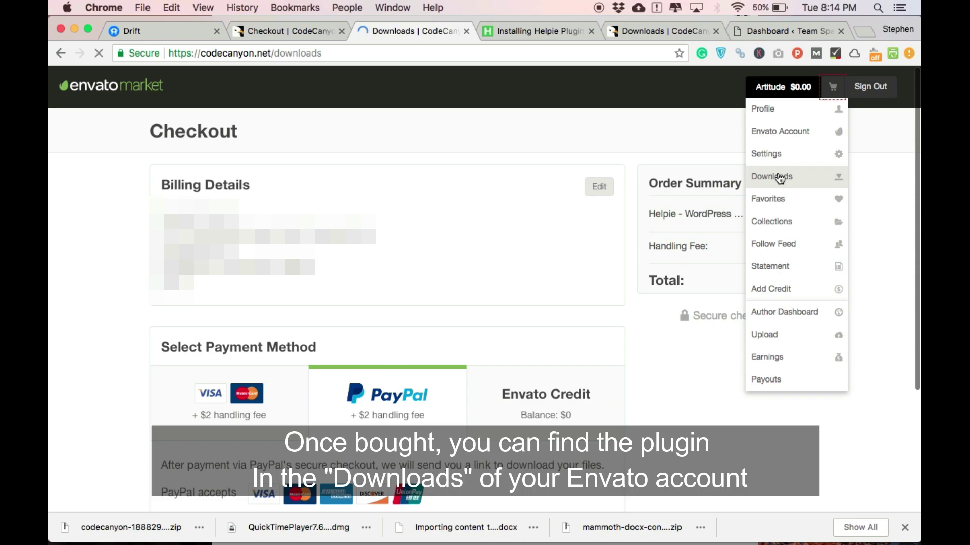
# Download the Helpie plugin's 'All files & documentation' zip from the purchased items.
pyautogui.scroll(-5, 487, 157)
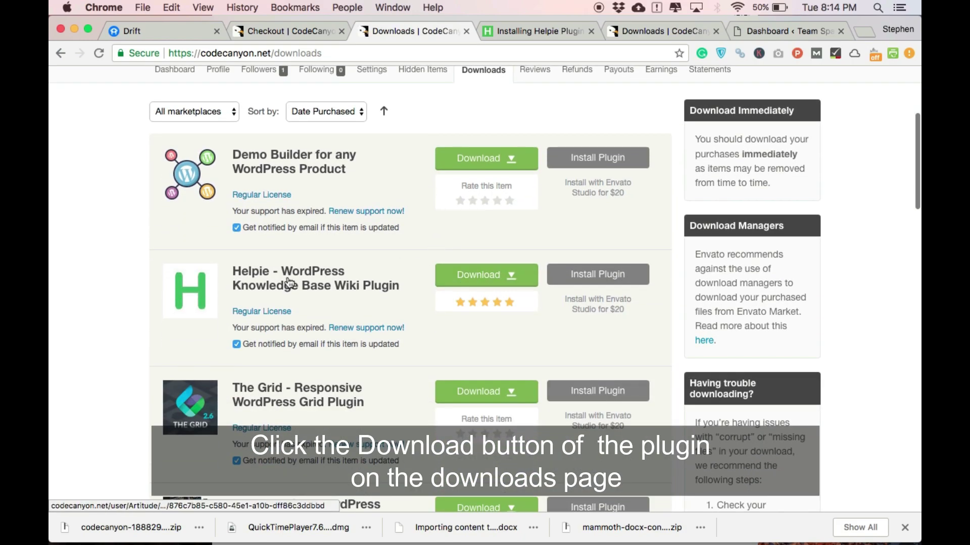
pyautogui.click(513, 277)
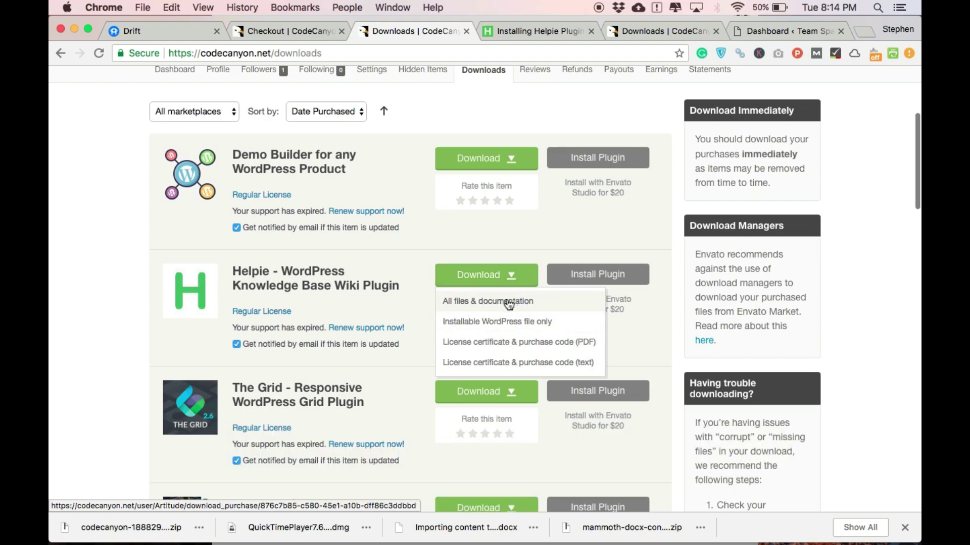
pyautogui.click(509, 303)
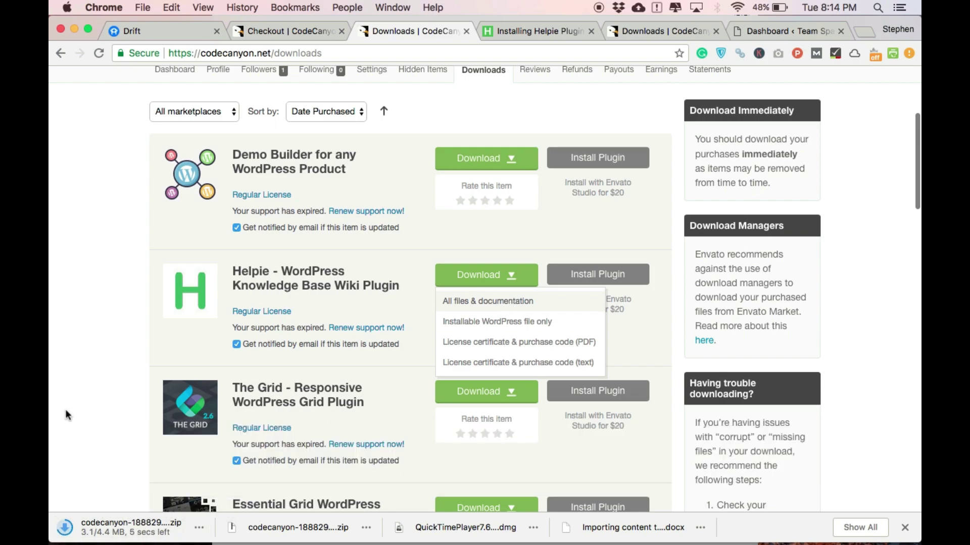
pyautogui.click(201, 531)
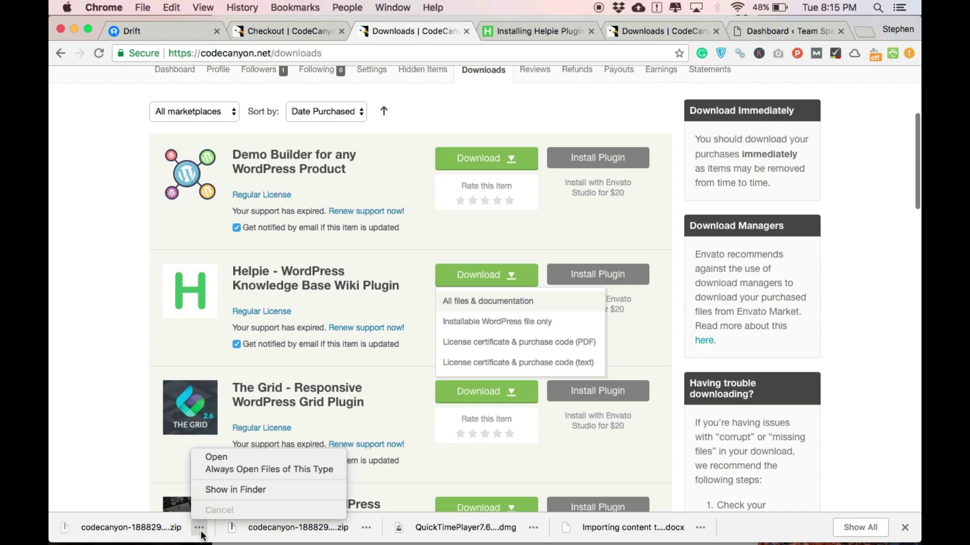
# Show the Helpie zip in Finder, extract it with UnRAR Unarchiver, and open Main Files.
pyautogui.click(229, 490)
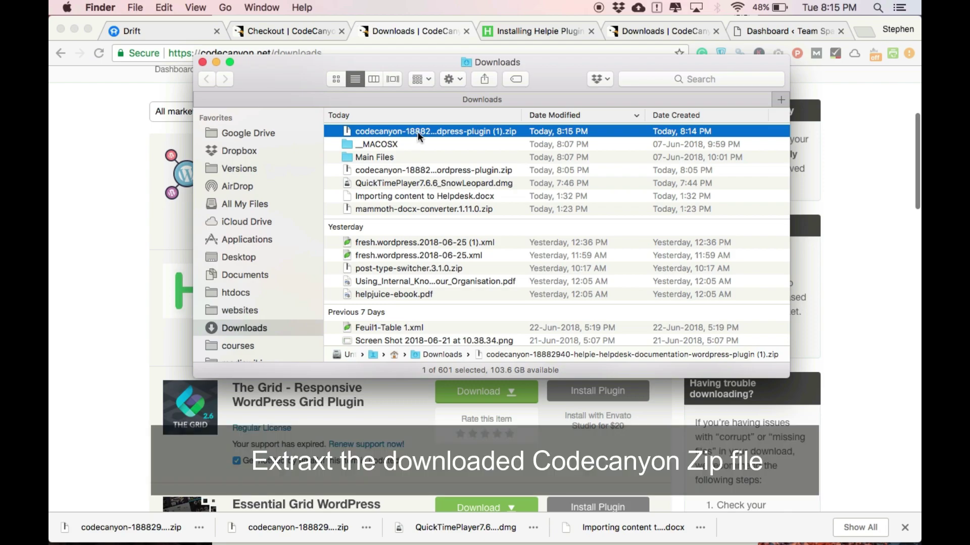
pyautogui.rightClick(417, 131)
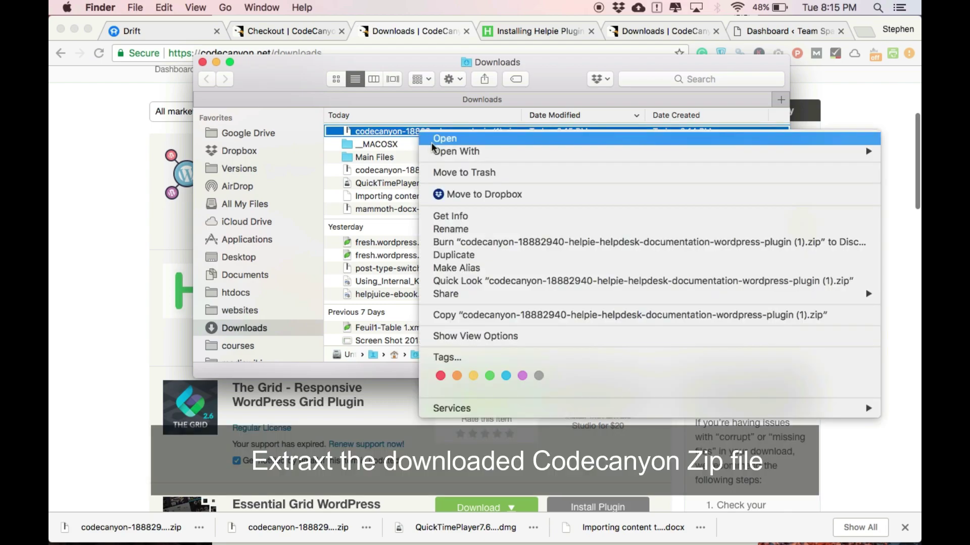
pyautogui.moveTo(438, 150)
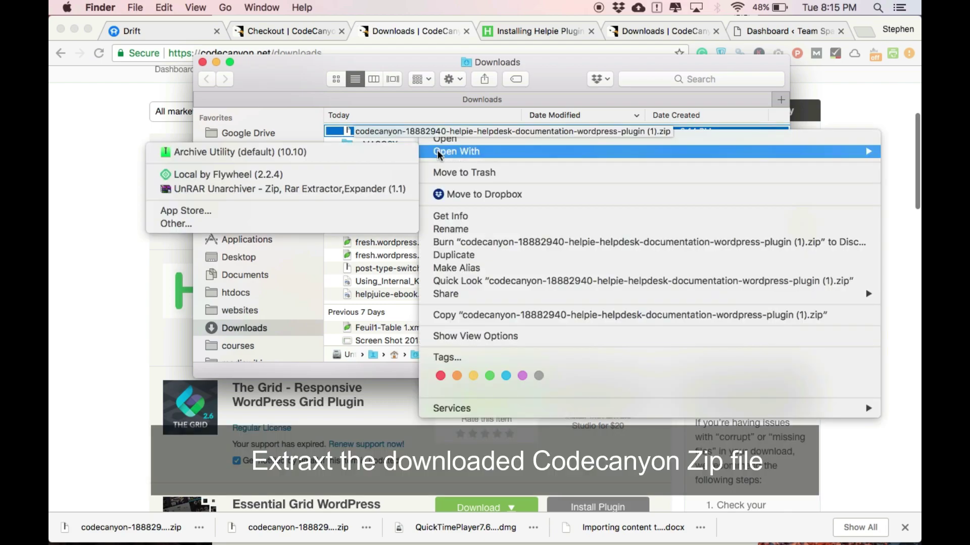
pyautogui.click(295, 191)
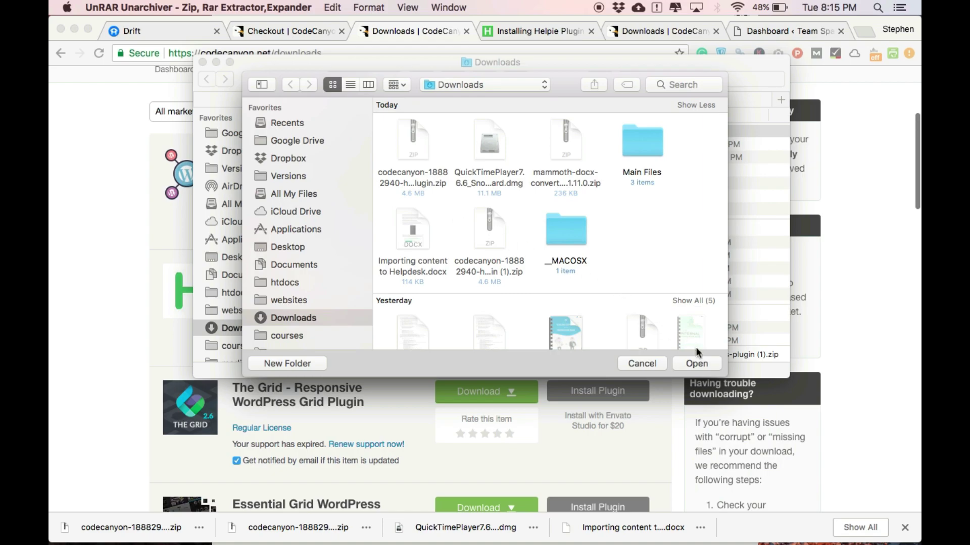
pyautogui.click(642, 364)
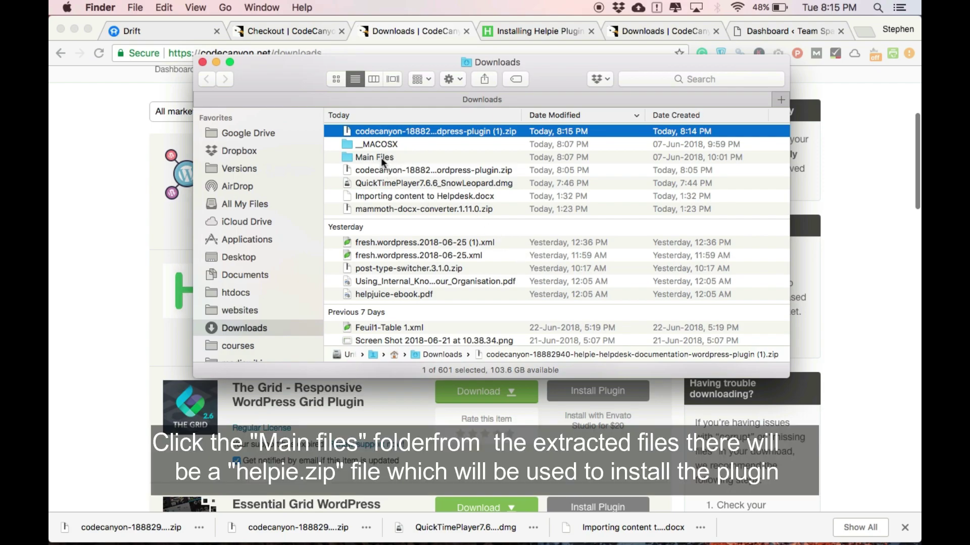
pyautogui.doubleClick(380, 157)
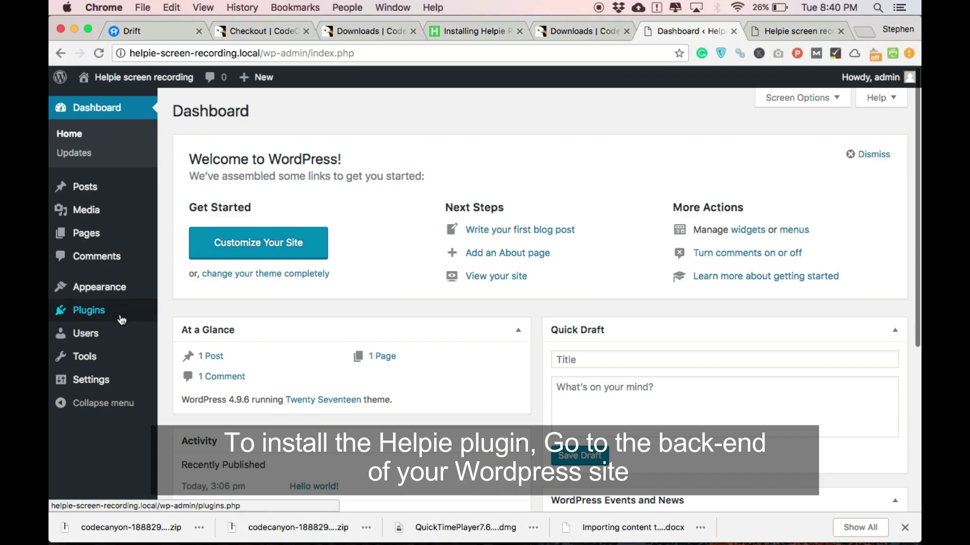
# Go to Plugins > Add New and open the Upload Plugin form's file chooser.
pyautogui.moveTo(150, 314)
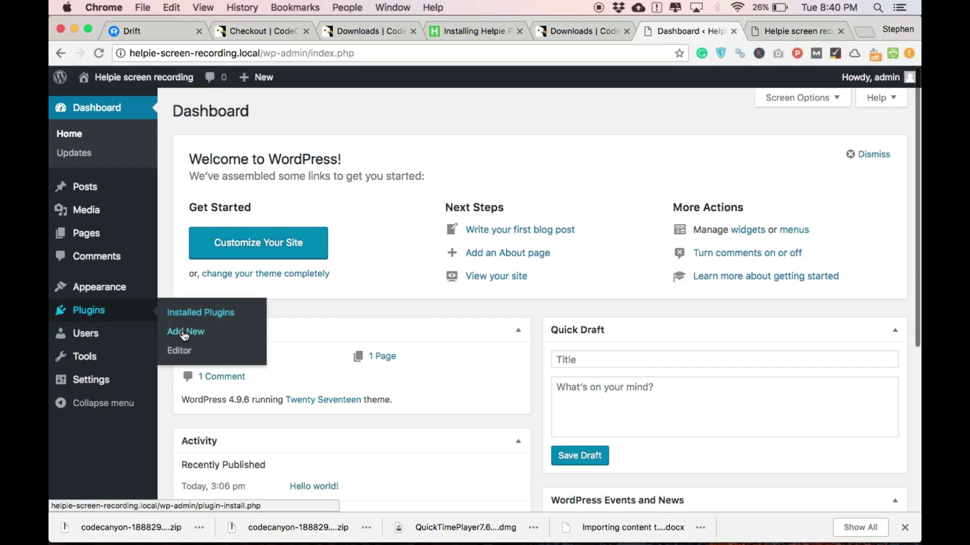
pyautogui.click(185, 333)
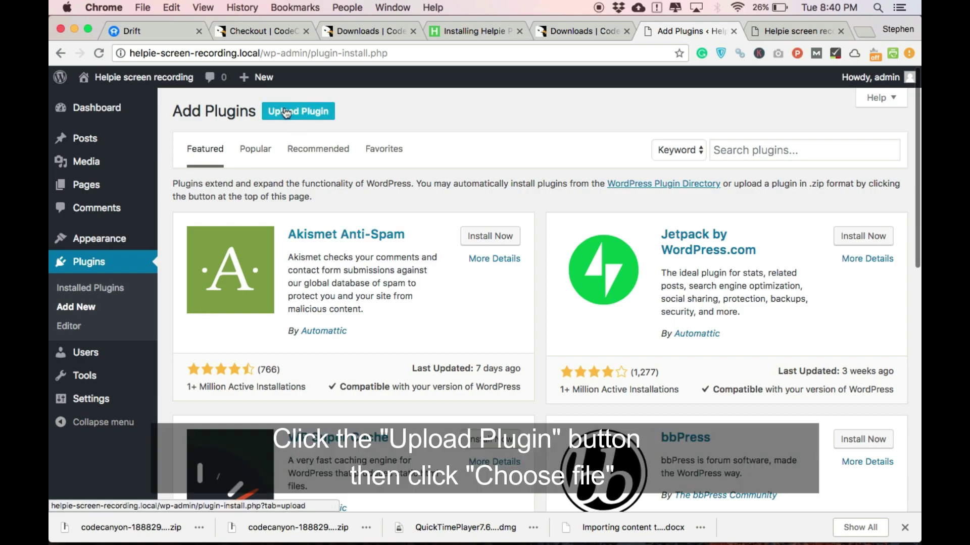
pyautogui.click(317, 118)
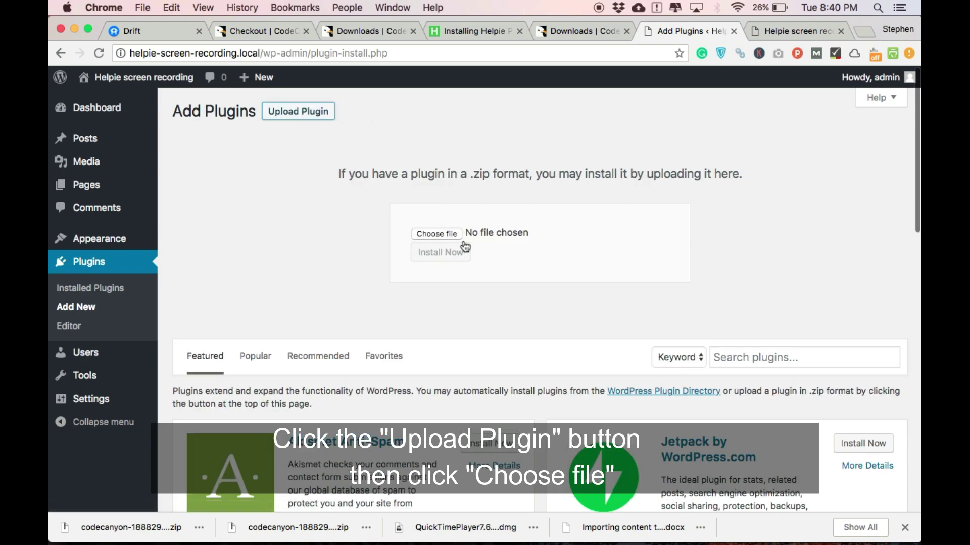
pyautogui.click(439, 233)
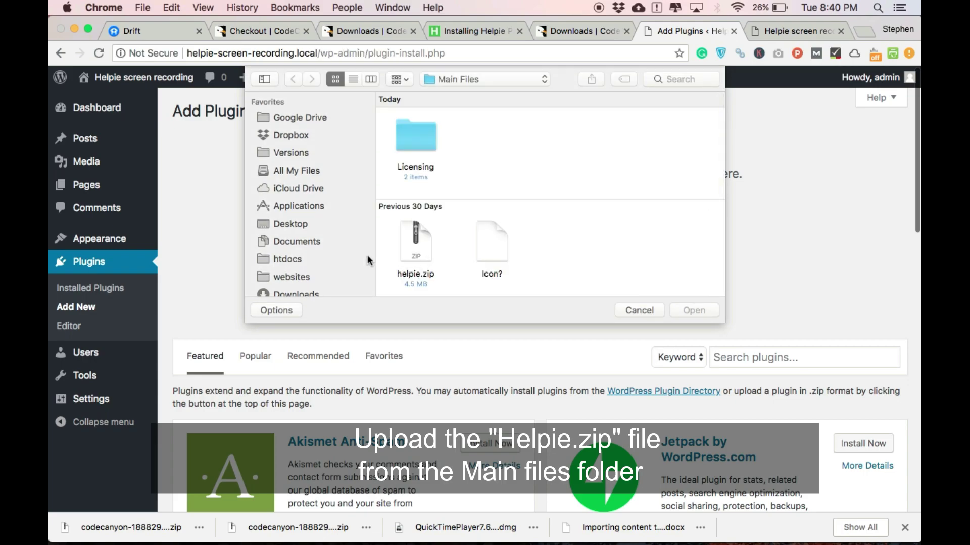
# Select helpie.zip from Downloads > Main Files and install it as a plugin.
pyautogui.scroll(-3, 319, 288)
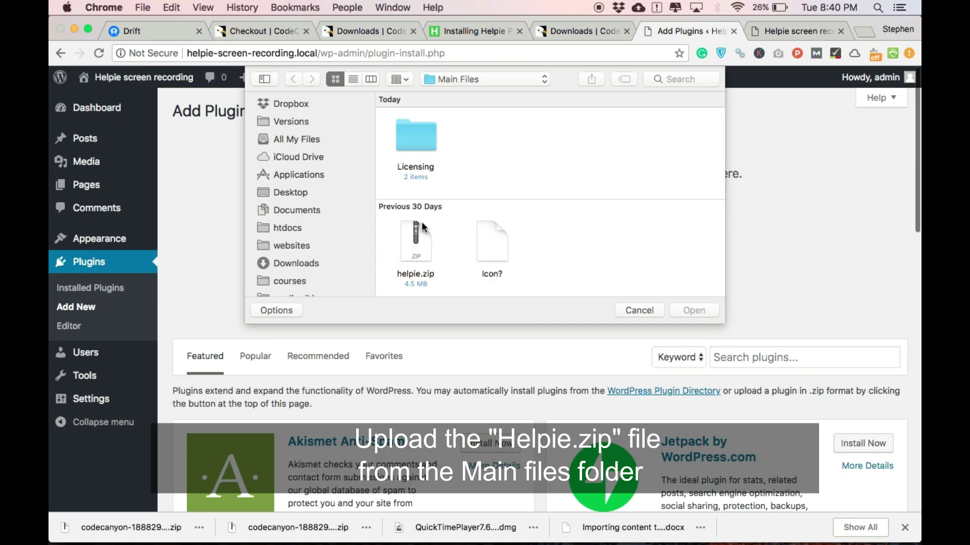
pyautogui.click(308, 264)
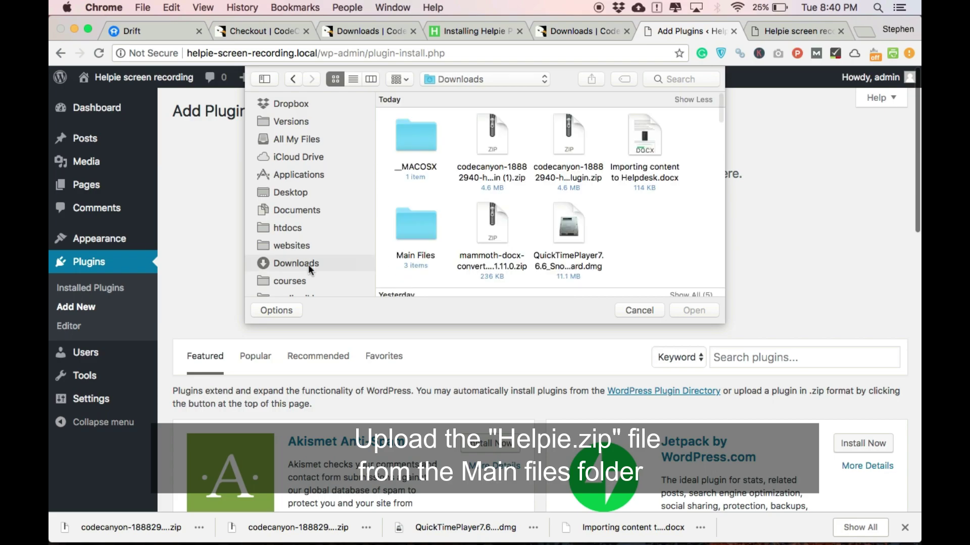
pyautogui.doubleClick(420, 229)
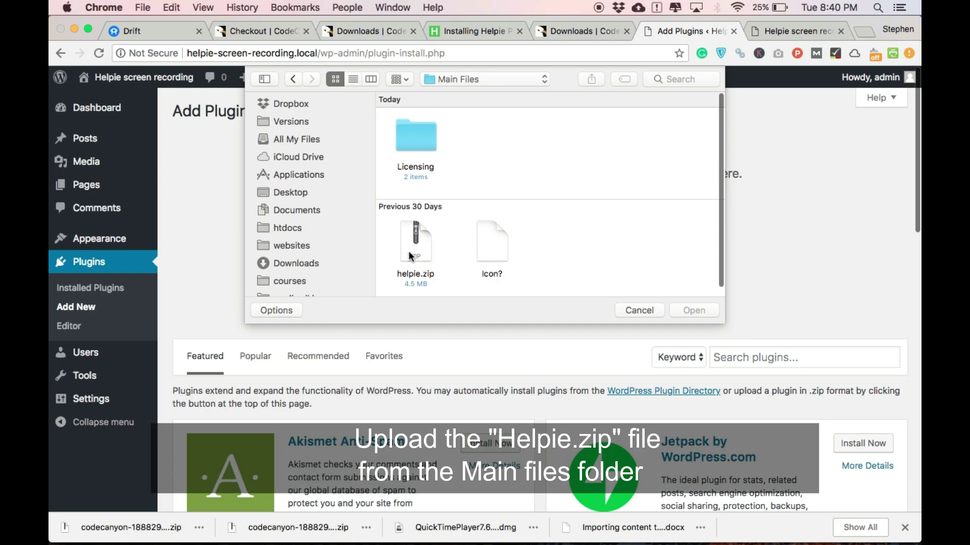
pyautogui.click(412, 255)
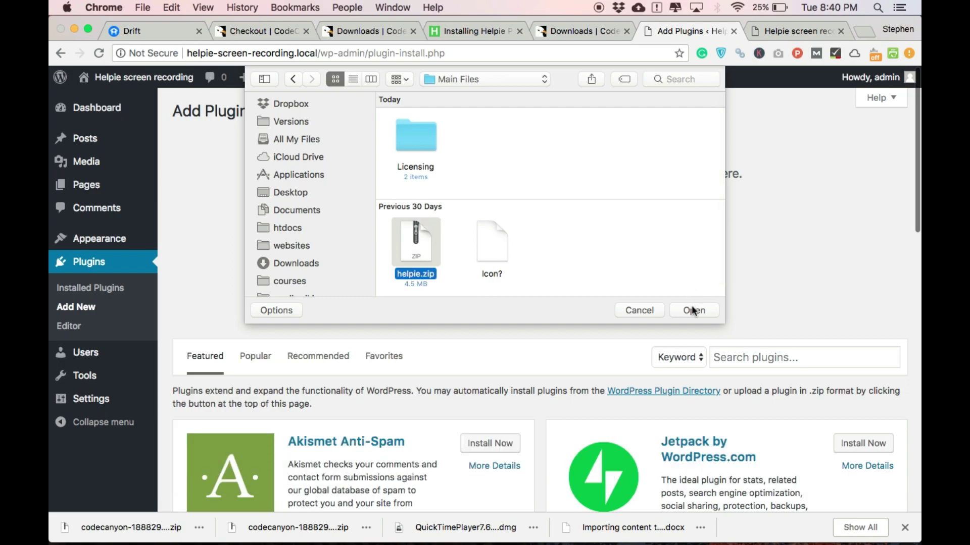
pyautogui.click(693, 310)
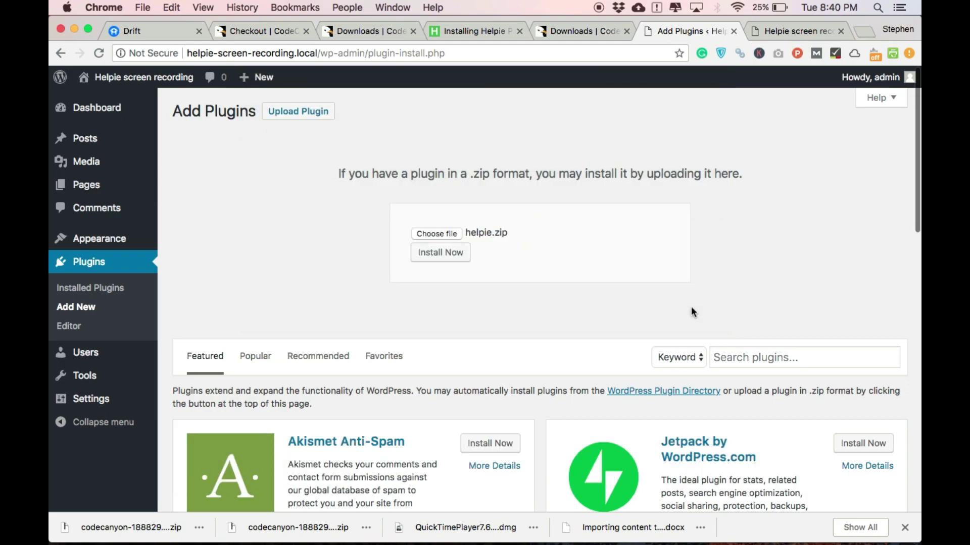
pyautogui.click(448, 255)
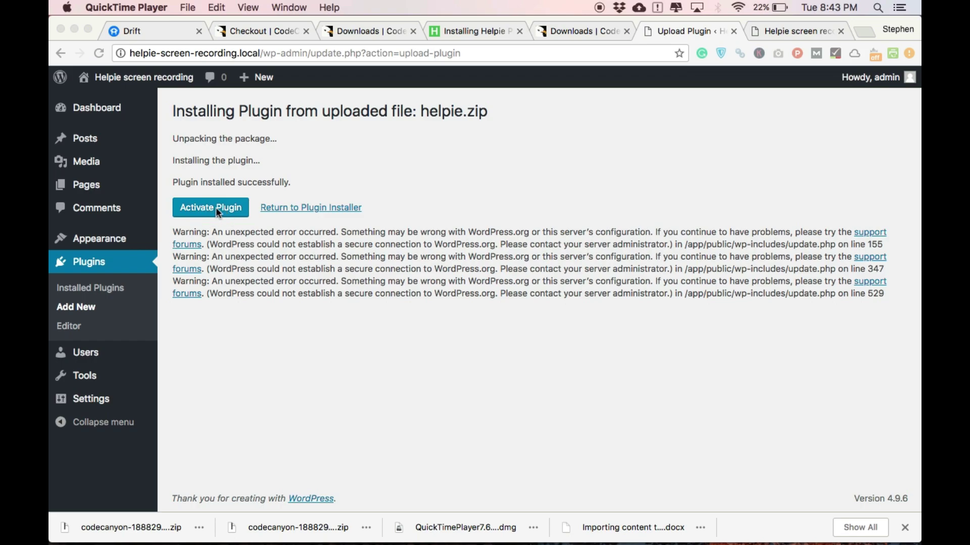
# Return to Chrome and activate the newly installed Helpie plugin.
pyautogui.click(217, 208)
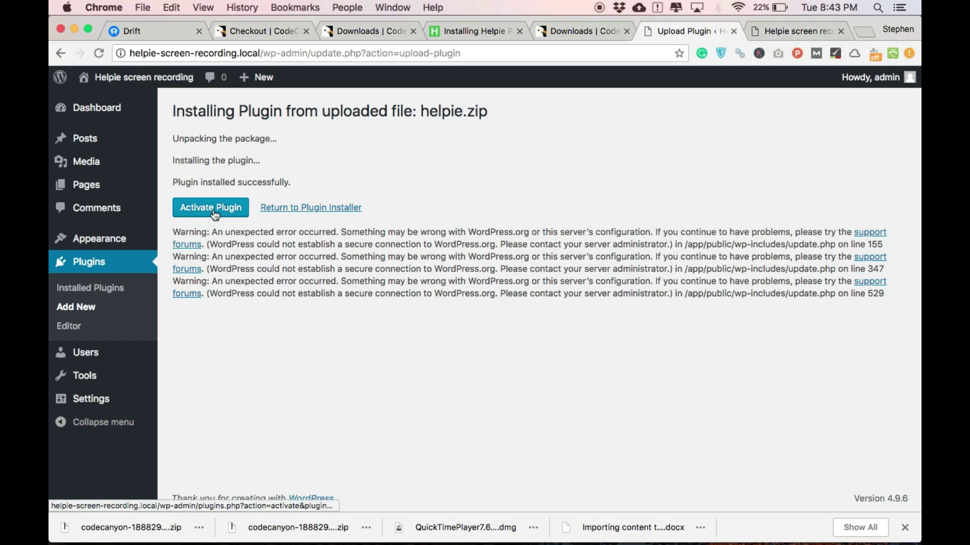
pyautogui.click(215, 212)
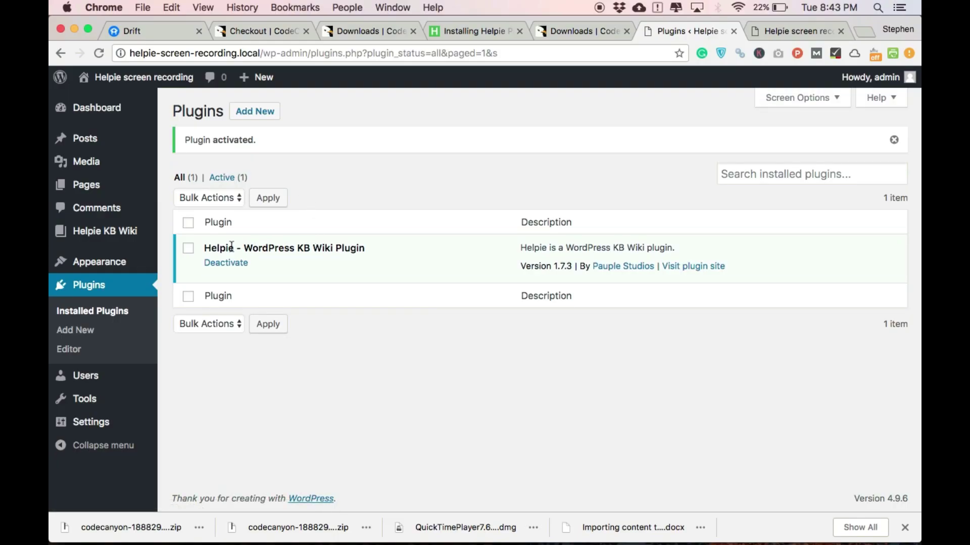
# Hard-refresh the admin with Cmd+Shift+R and reach the Helpie KB Wiki Article list.
pyautogui.moveTo(133, 237)
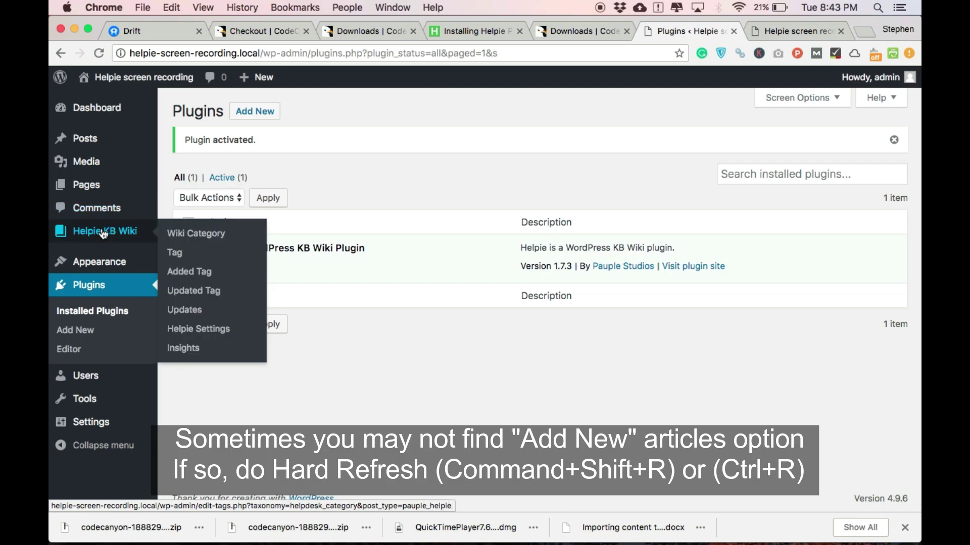
pyautogui.press('super+shift+r')
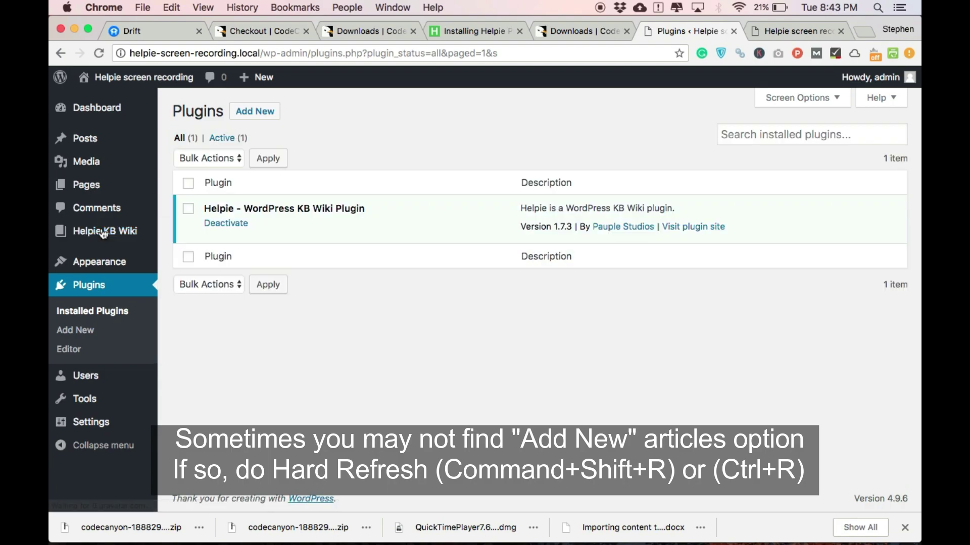
pyautogui.moveTo(97, 231)
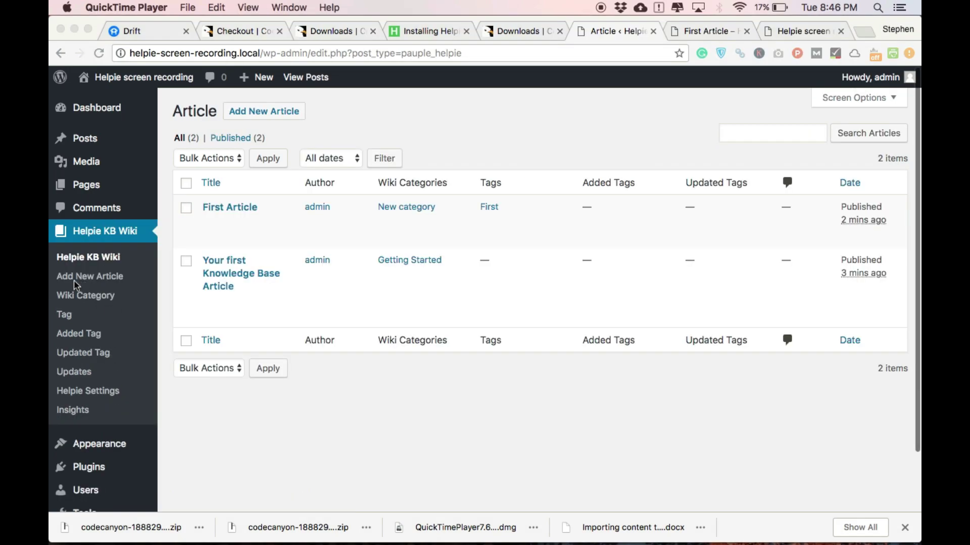
pyautogui.rightClick(89, 278)
# Open the new-article editor in its own tab and close the leftover tabs.
pyautogui.click(101, 285)
pyautogui.click(674, 31)
pyautogui.click(674, 32)
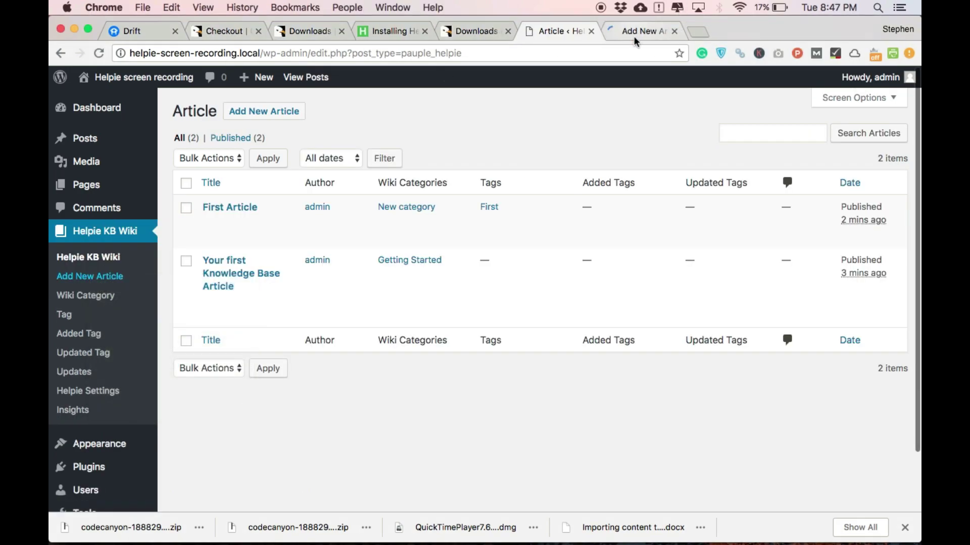
pyautogui.click(637, 32)
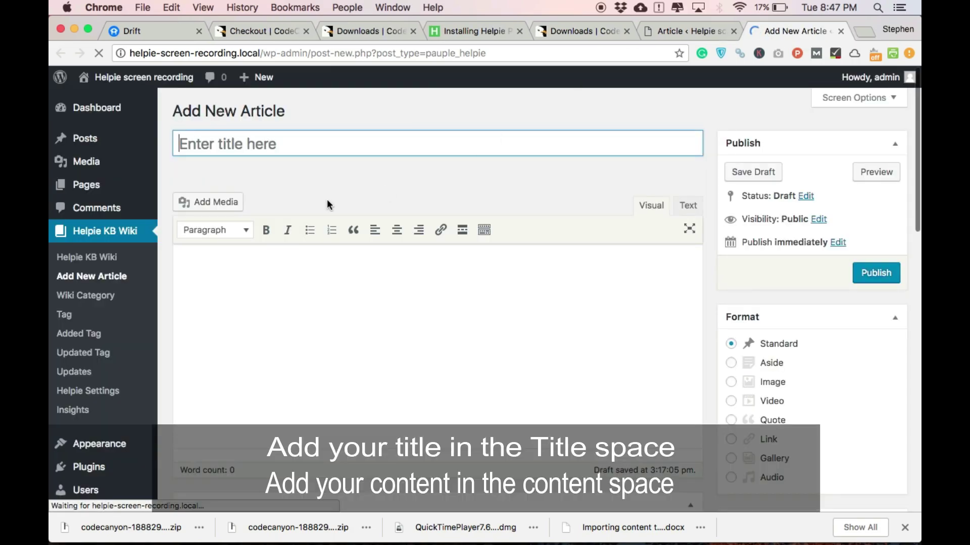
# Title the article 'Second Article' with body text 'Hi, This is second article.'.
pyautogui.click(259, 144)
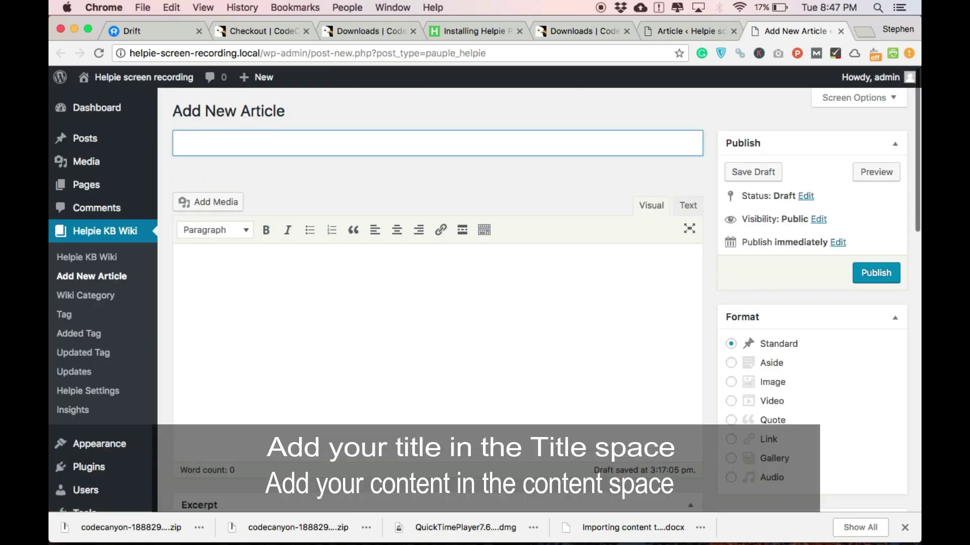
pyautogui.write('Sec')
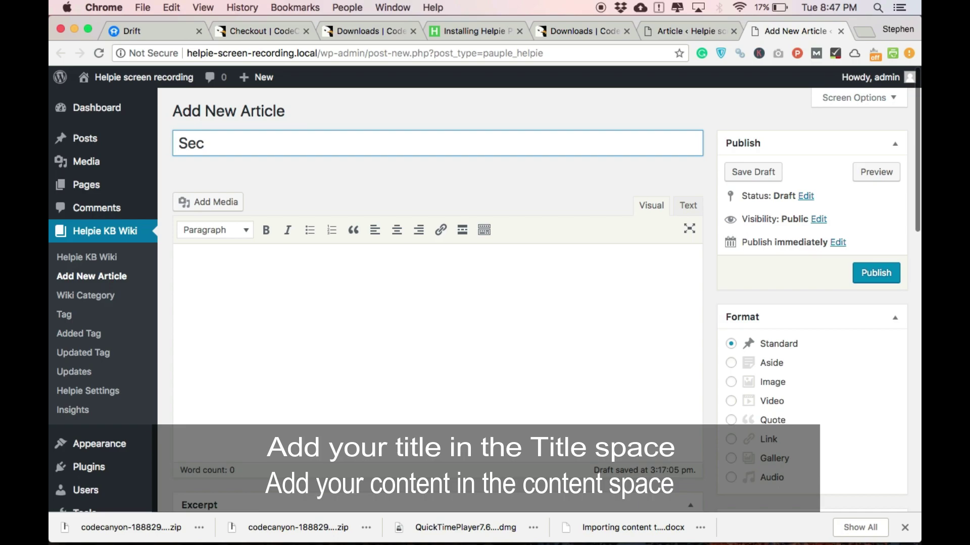
pyautogui.write('inond Article')
pyautogui.click(225, 268)
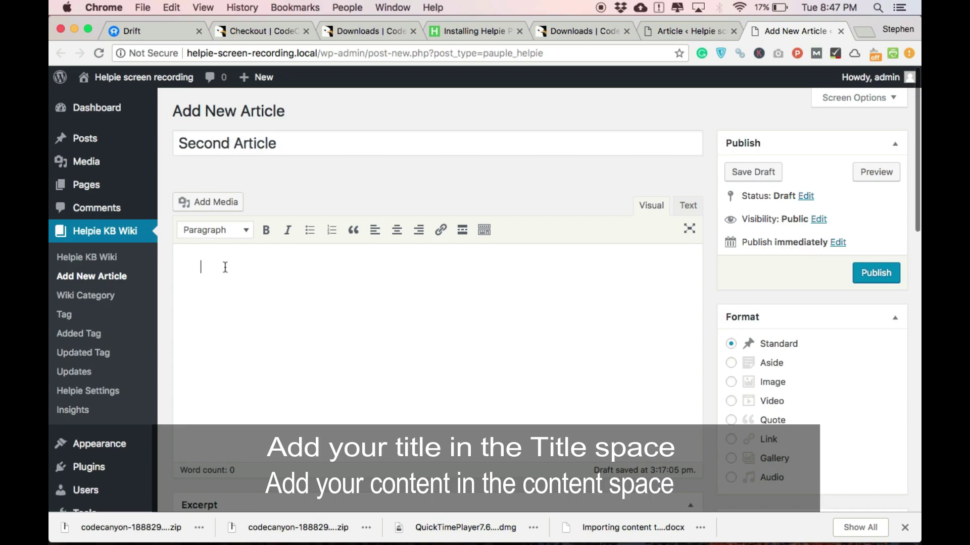
pyautogui.write('Hi,')
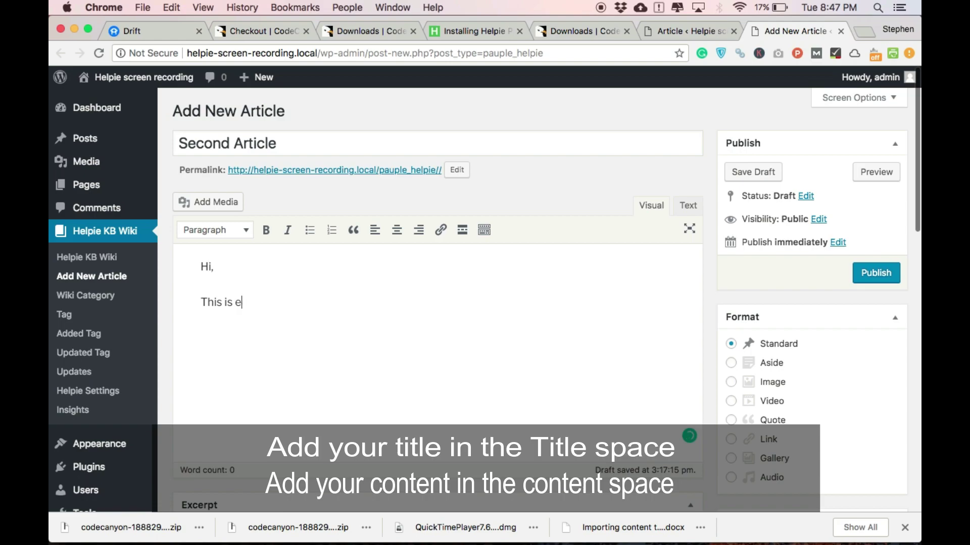
pyautogui.write('cond article.')
# Create and assign a new wiki category named 'Second category'.
pyautogui.scroll(-1, 768, 347)
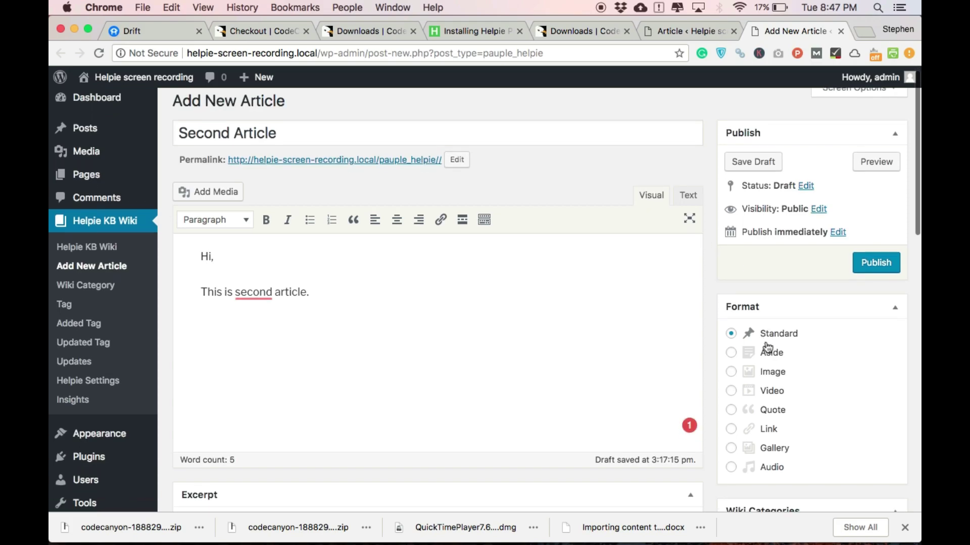
pyautogui.scroll(-5, 767, 347)
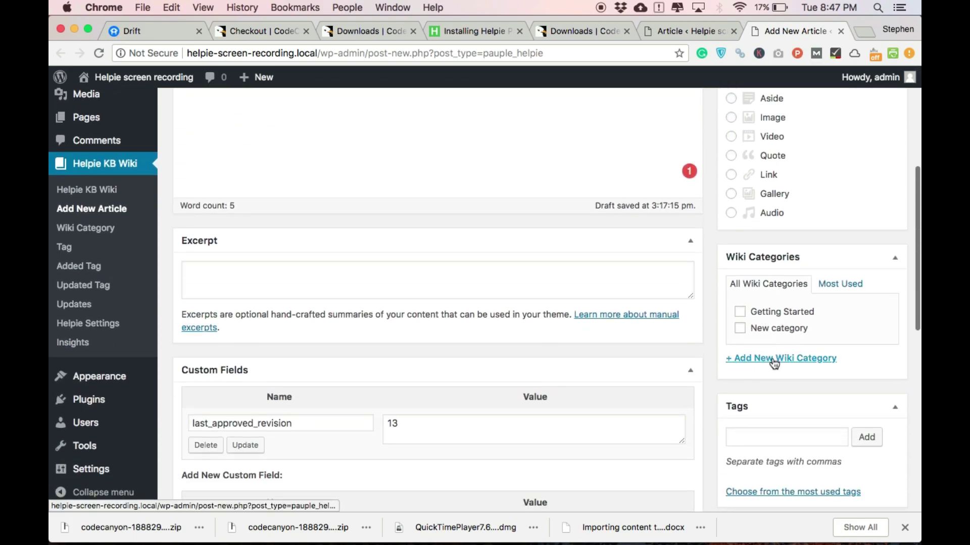
pyautogui.click(761, 360)
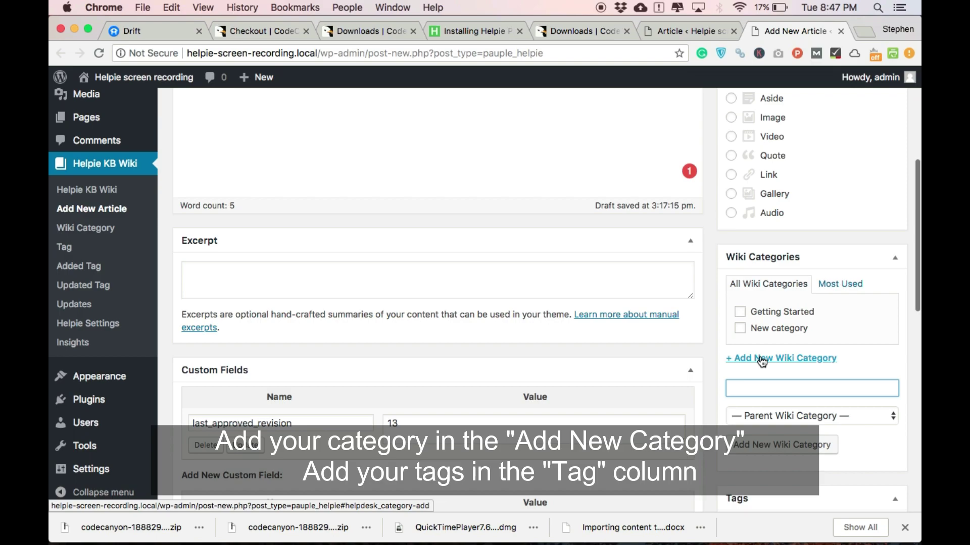
pyautogui.write('Second catego')
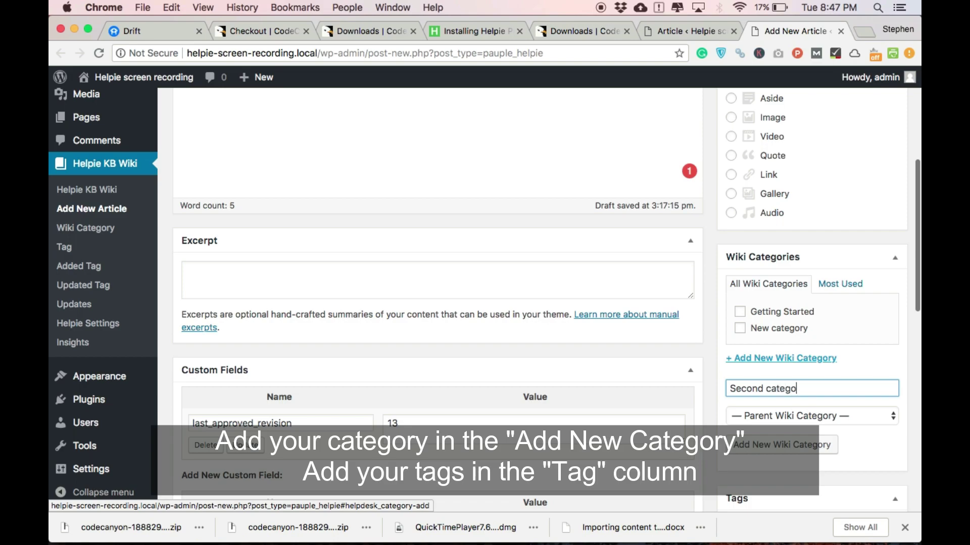
pyautogui.write('ry')
pyautogui.press('Return')
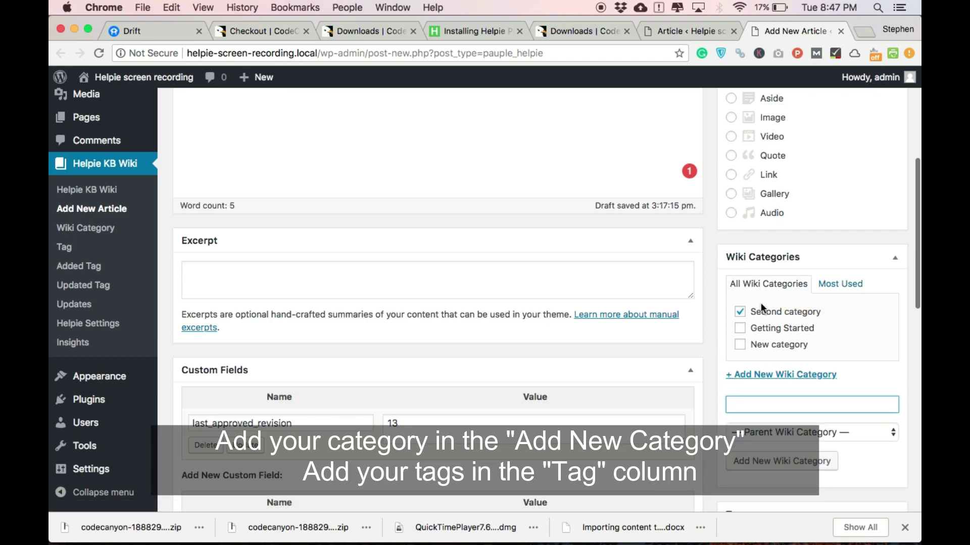
# Add the tag 'Hu' to the article.
pyautogui.scroll(-4, 789, 317)
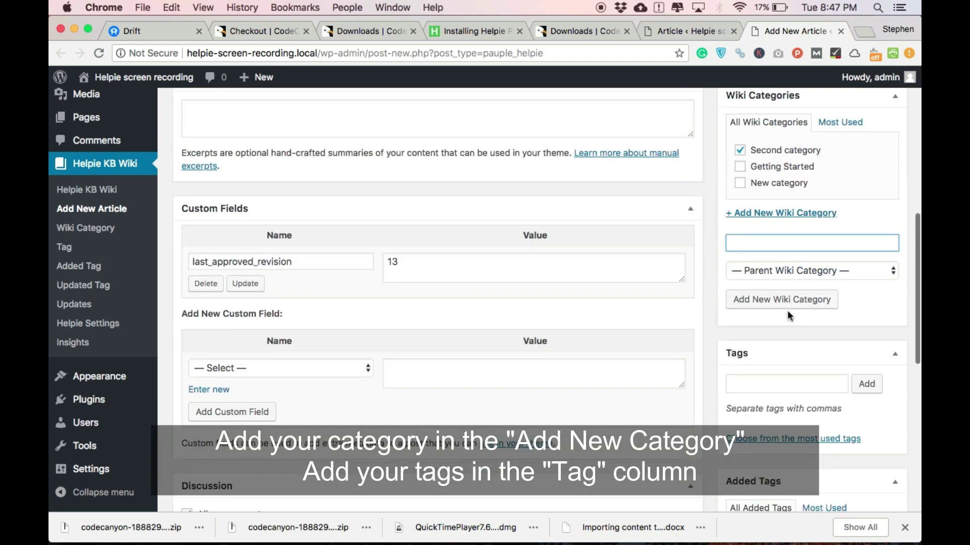
pyautogui.scroll(-1, 787, 310)
pyautogui.click(761, 340)
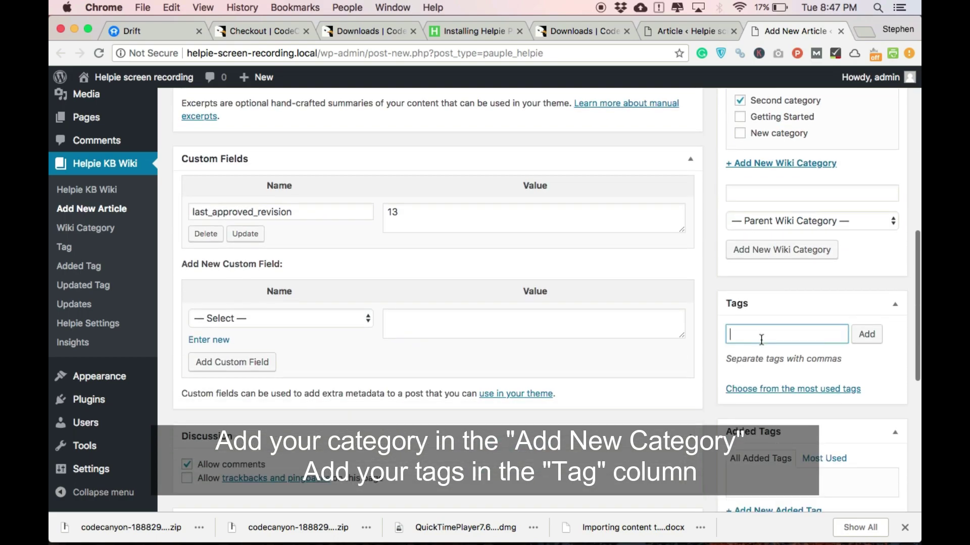
pyautogui.write('Hu')
pyautogui.press('Return')
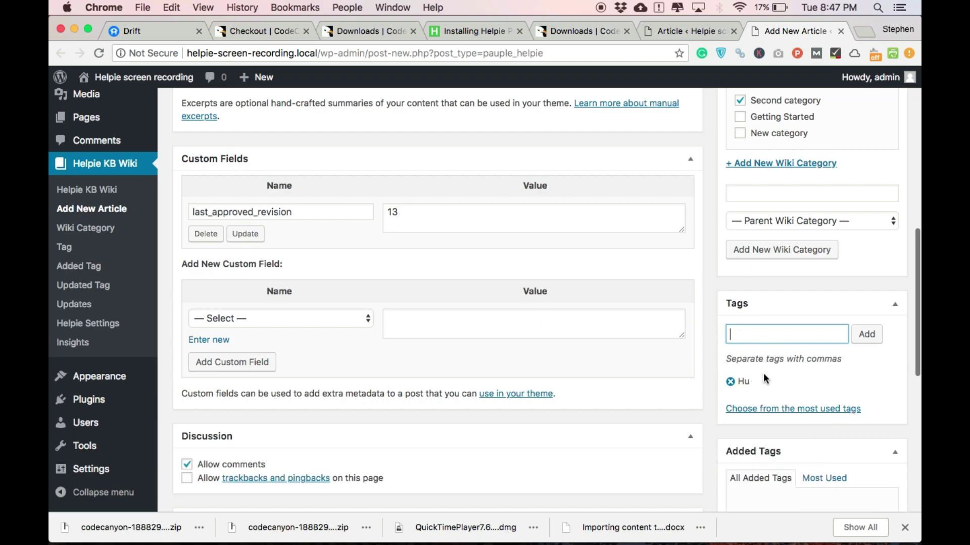
pyautogui.scroll(3, 763, 374)
pyautogui.scroll(10, 763, 373)
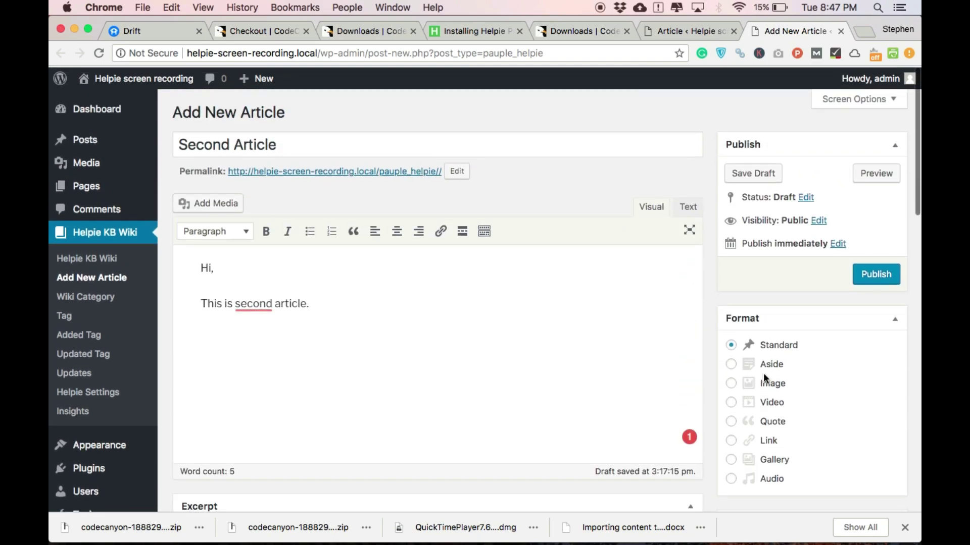
# Publish 'Second Article' and view its live Helpdesk › Second Category page in a new tab.
pyautogui.click(878, 278)
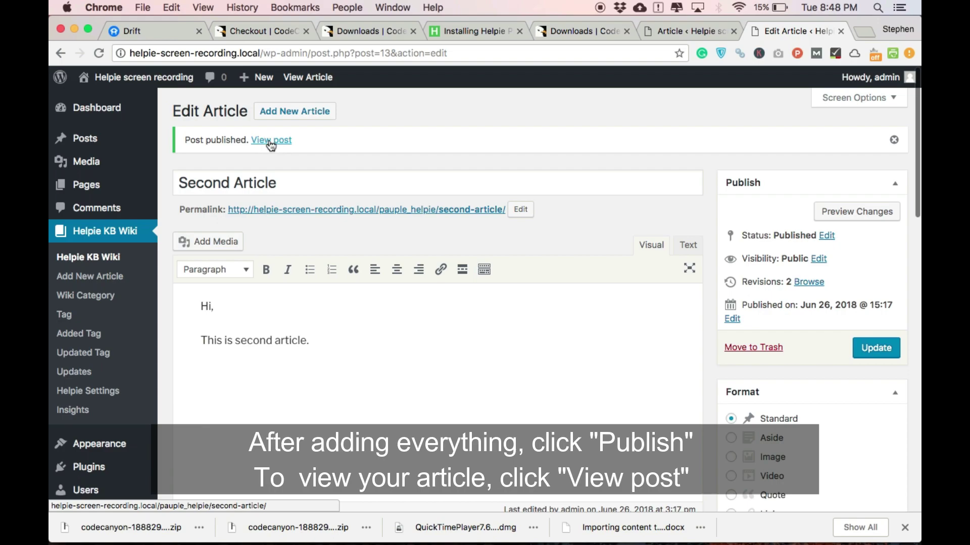
pyautogui.rightClick(271, 145)
pyautogui.click(286, 150)
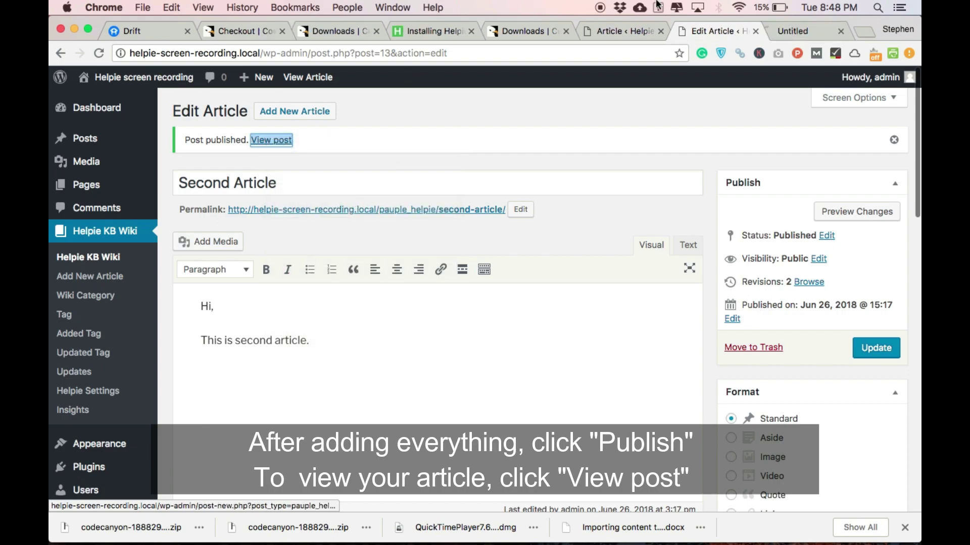
pyautogui.click(772, 32)
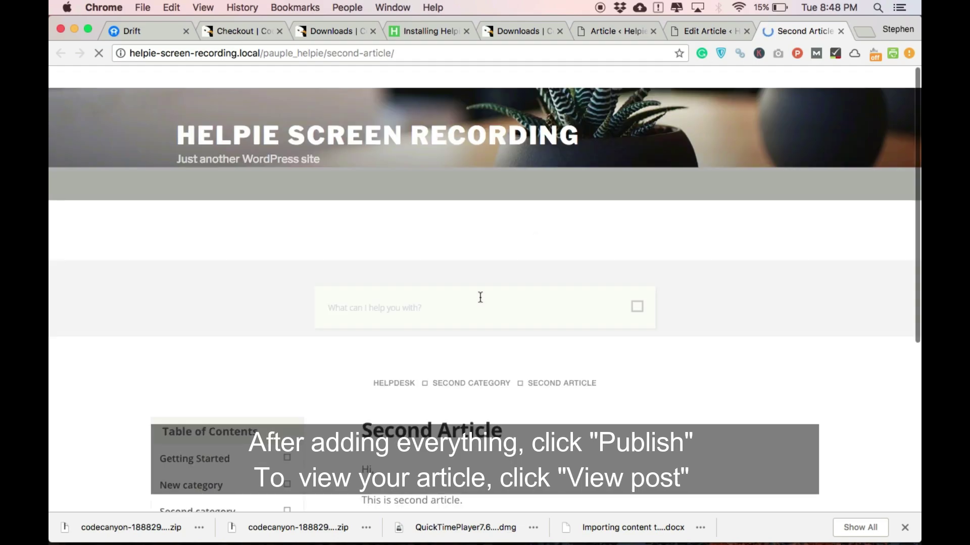
# Check the live Second Article page for the Second category and Hu tag, then go back to Edit Article.
pyautogui.scroll(-3, 475, 303)
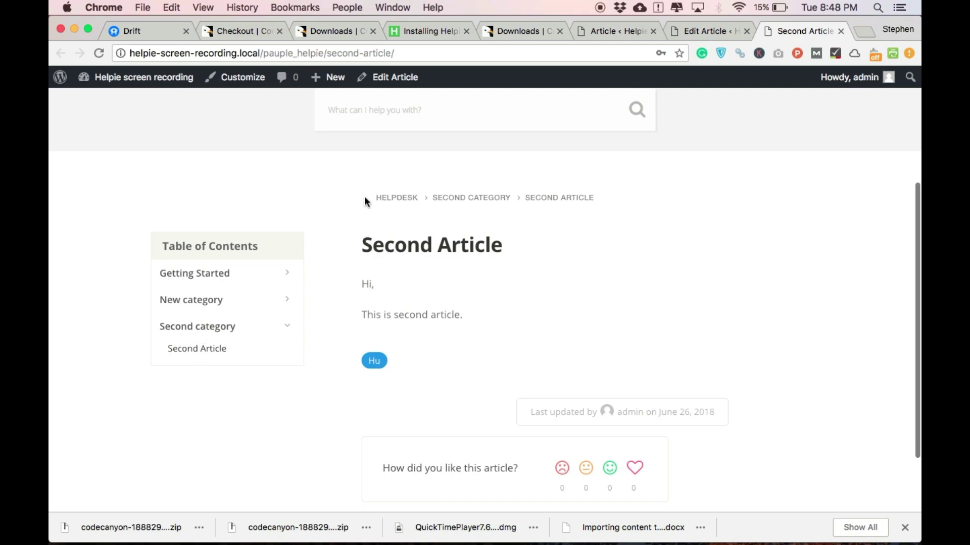
pyautogui.scroll(-3, 550, 330)
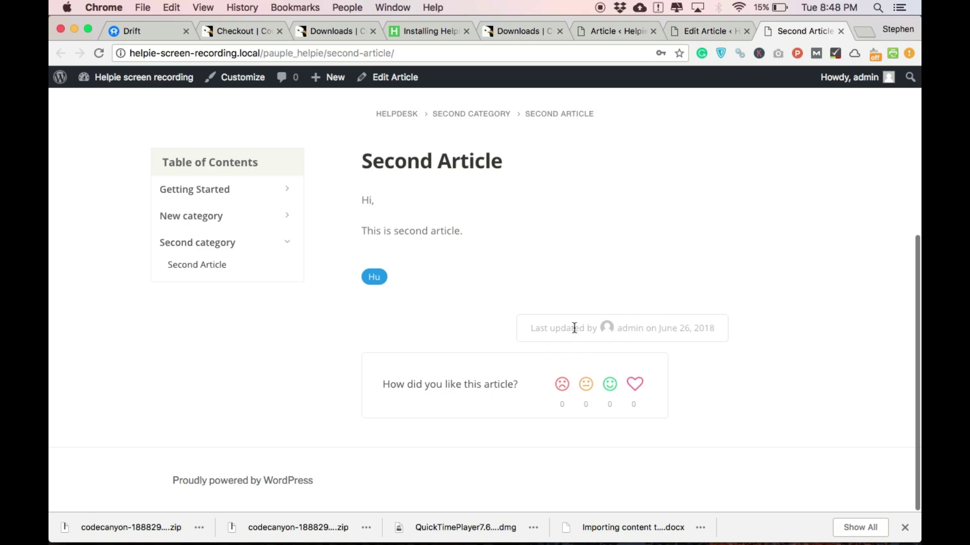
pyautogui.scroll(5, 545, 391)
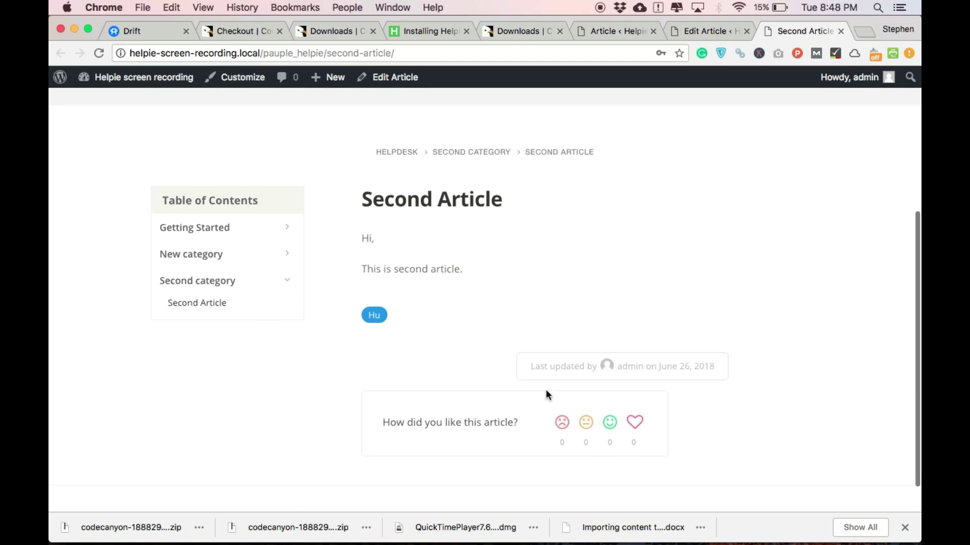
pyautogui.click(698, 31)
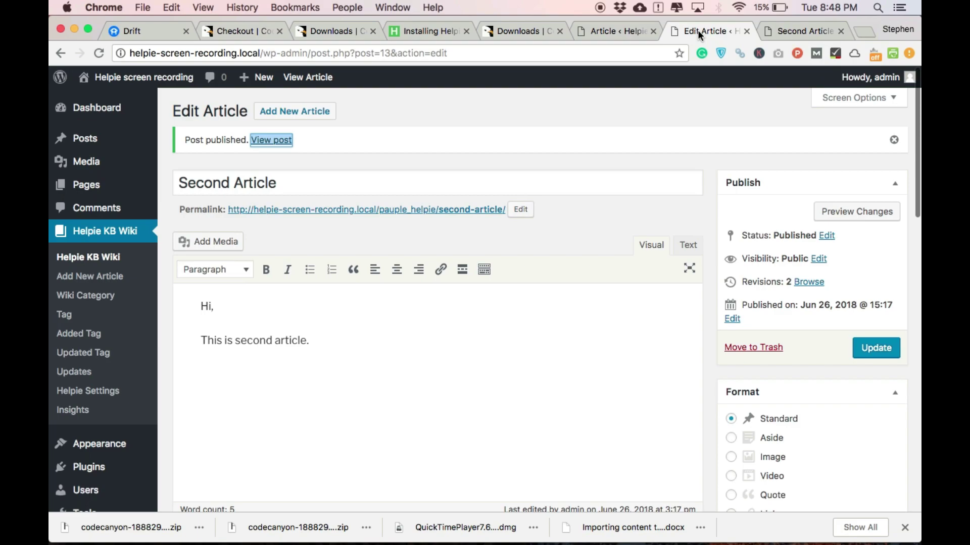